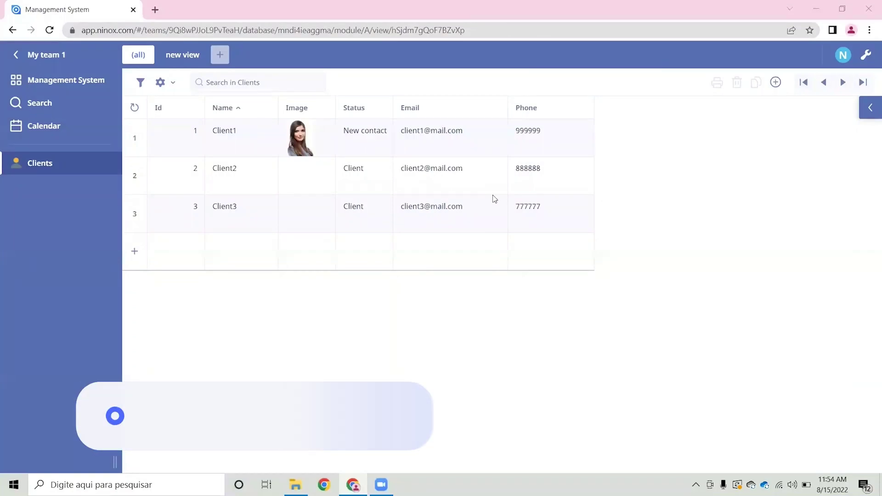
# Open Client1's record, then enter design mode with the wrench icon
pyautogui.click(433, 144)
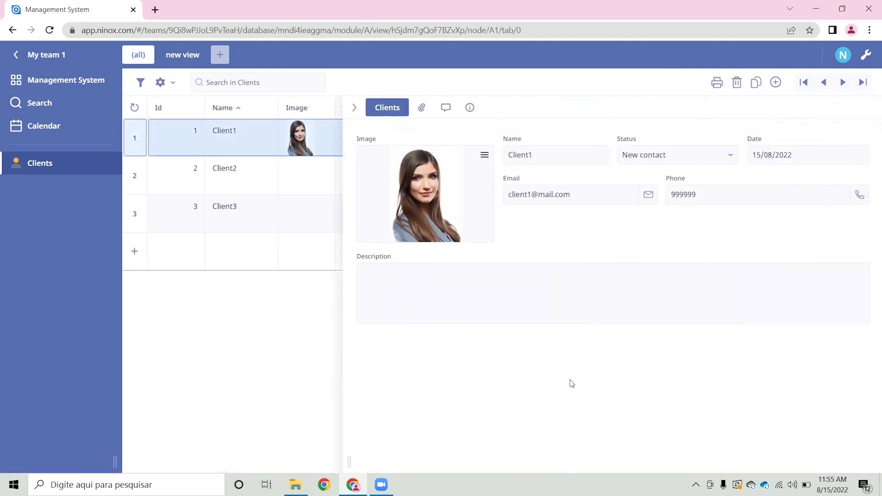
pyautogui.click(866, 56)
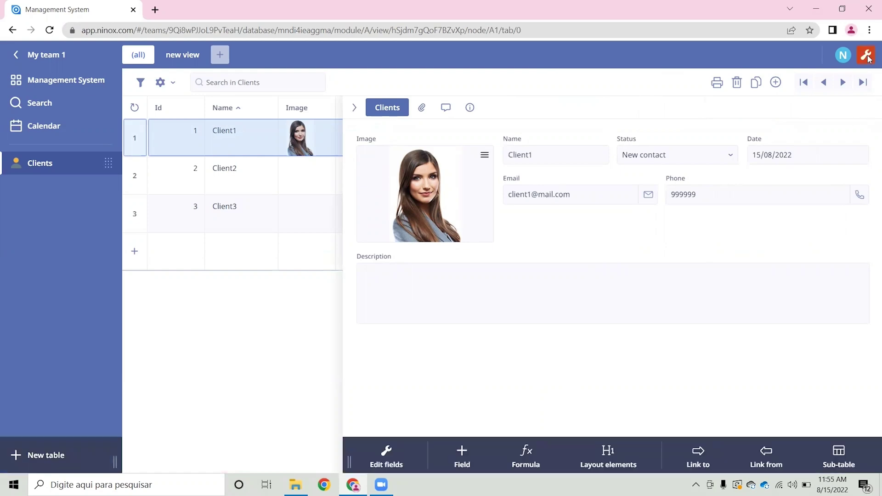
# Create a new table named Companies with a factory icon
pyautogui.click(47, 457)
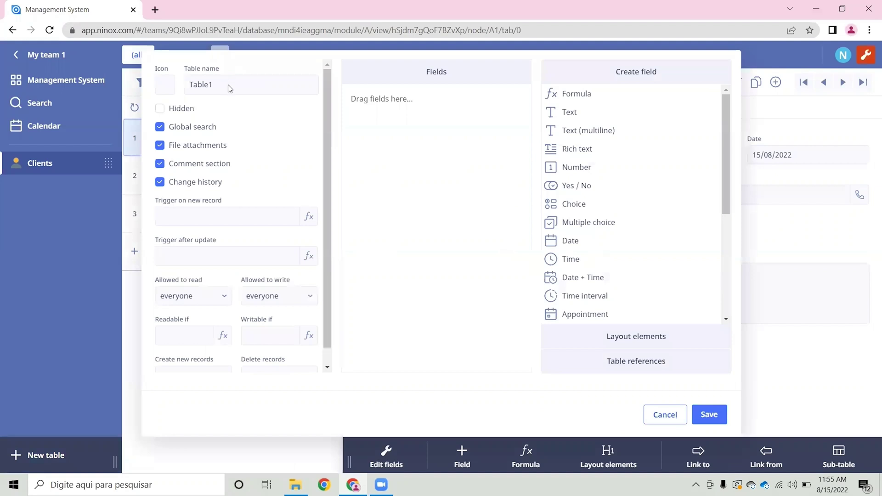
pyautogui.doubleClick(229, 85)
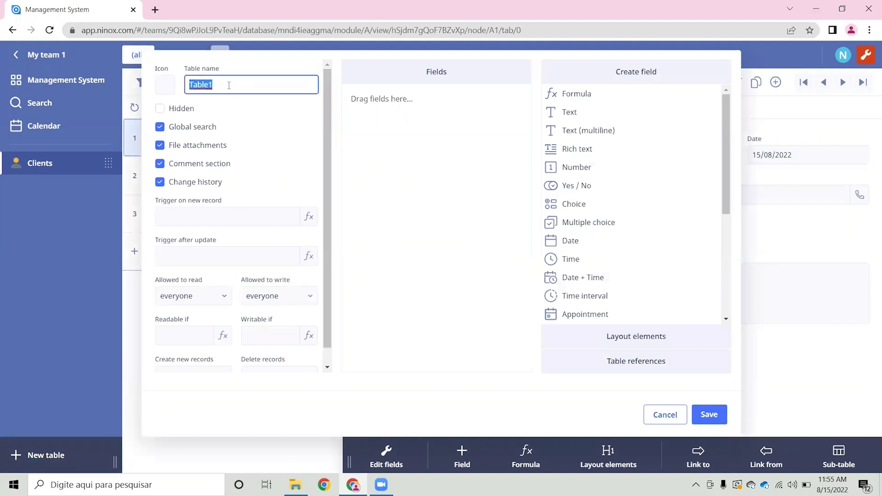
pyautogui.write('Companies')
pyautogui.press('Tab')
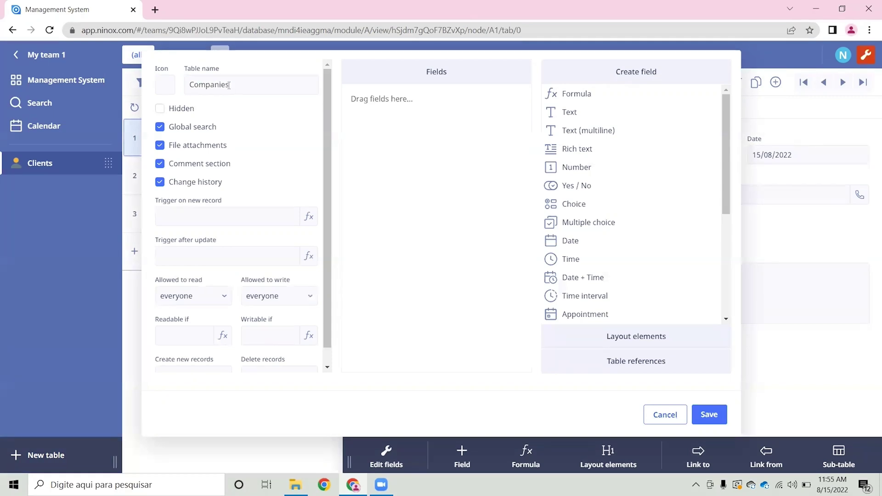
pyautogui.click(171, 85)
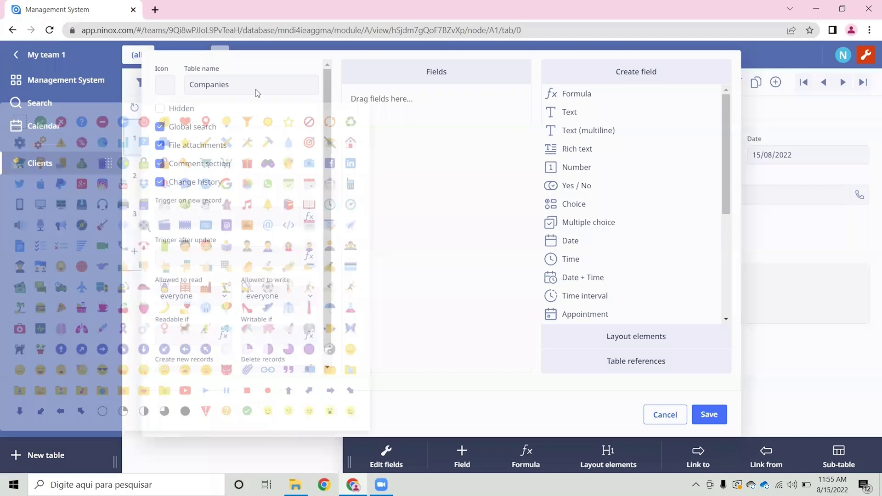
pyautogui.click(207, 288)
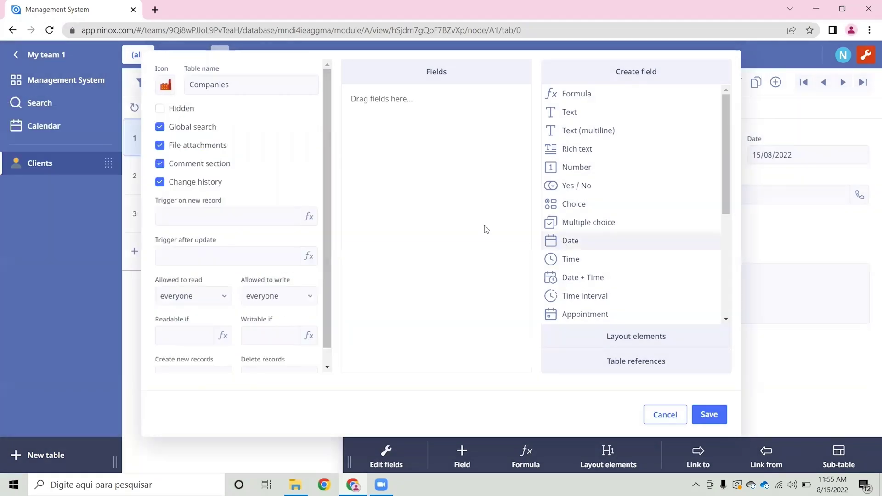
# Add a Name text field to Companies and save the table
pyautogui.moveTo(575, 114); pyautogui.dragTo(456, 130)
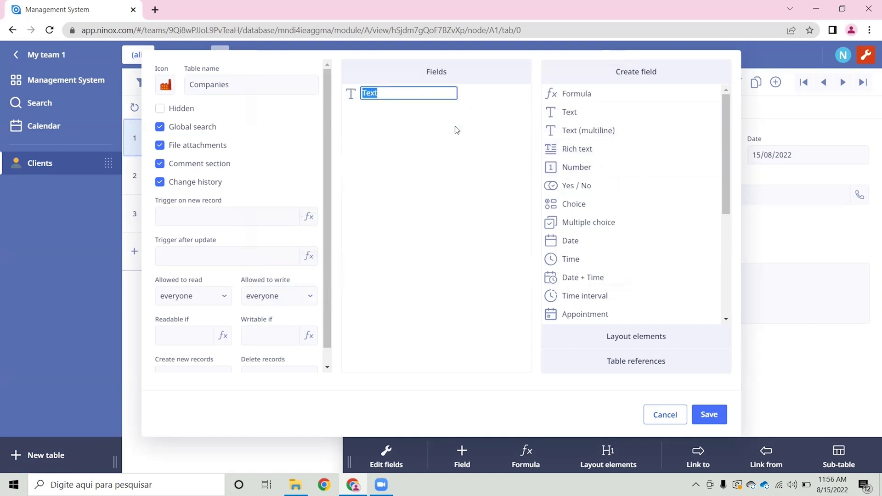
pyautogui.write('Name')
pyautogui.press('Return')
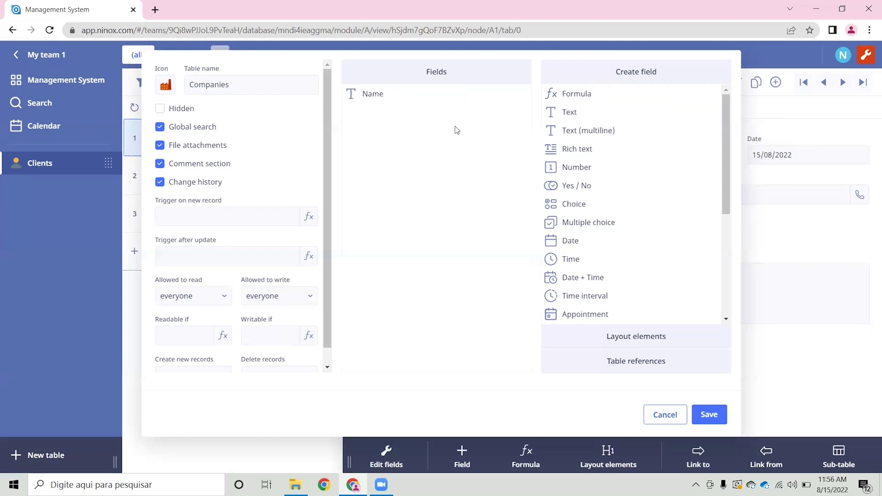
pyautogui.click(717, 416)
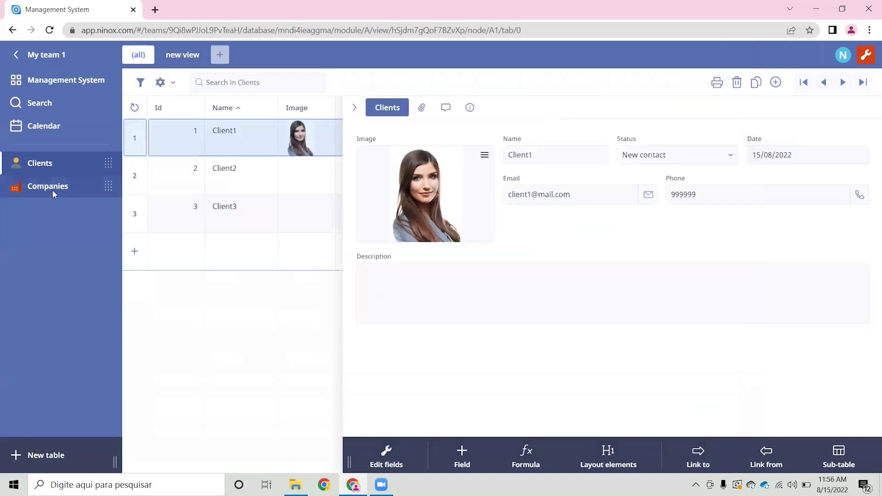
# Add Company1 and Company2 records to Companies and shrink the row height
pyautogui.click(53, 189)
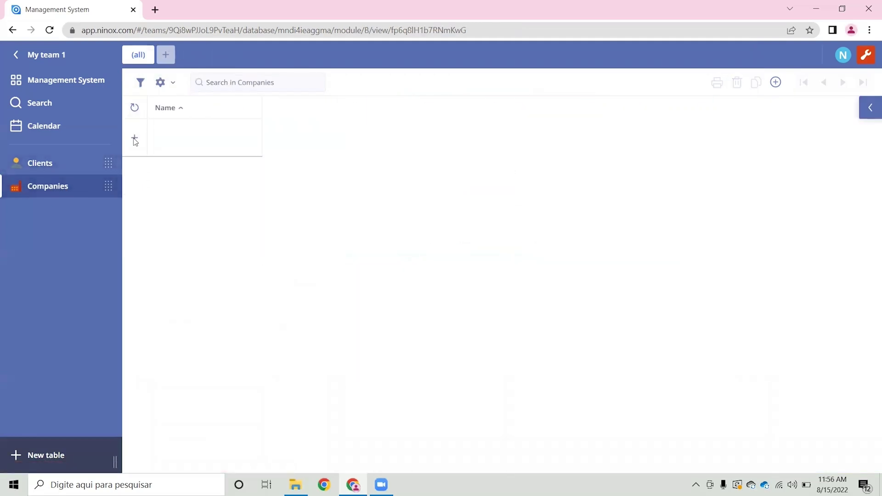
pyautogui.click(135, 139)
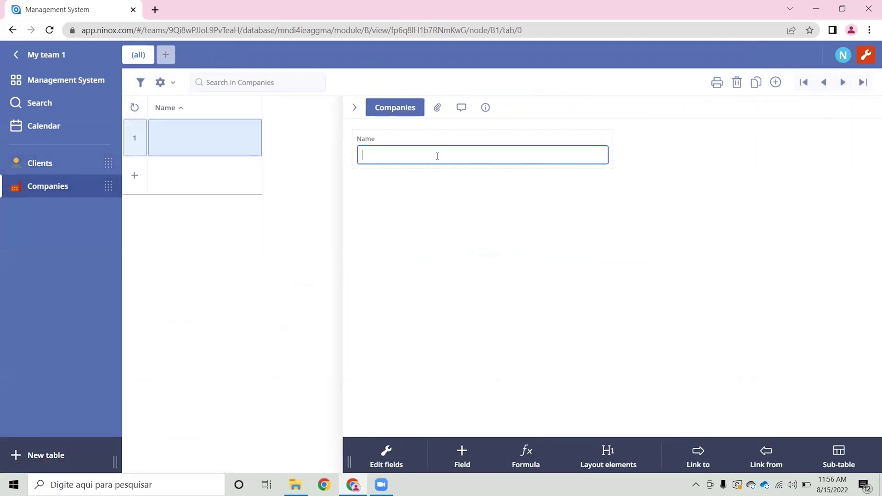
pyautogui.write('Company1')
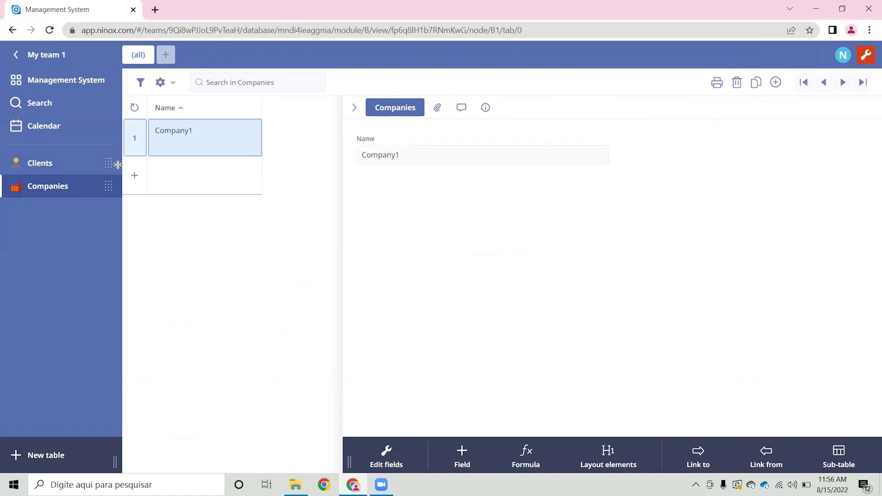
pyautogui.click(134, 176)
pyautogui.write('C')
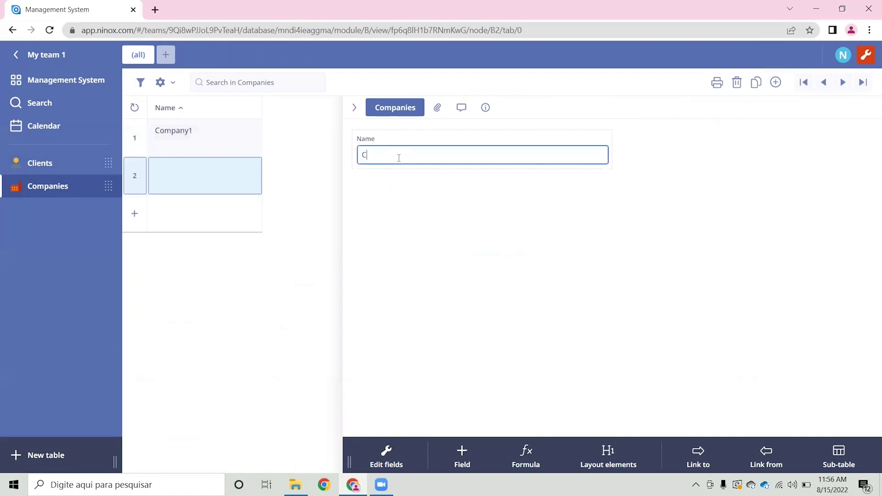
pyautogui.write('ompany2')
pyautogui.press('Return')
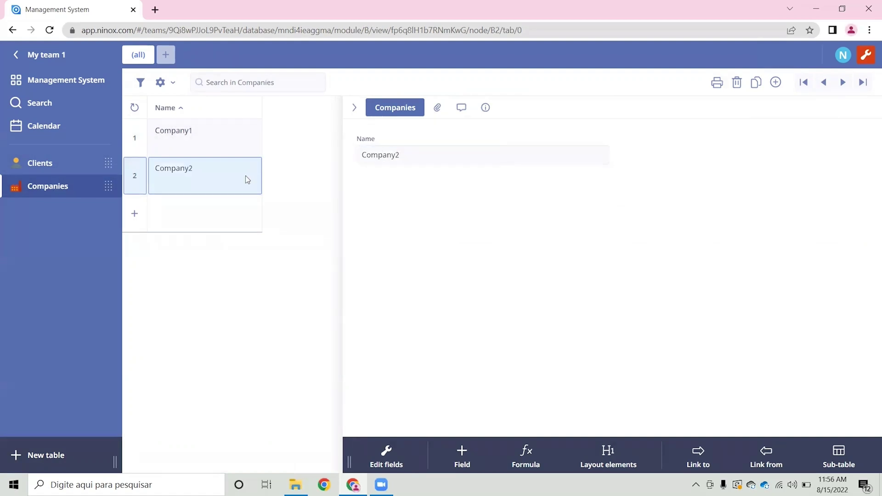
pyautogui.moveTo(138, 153); pyautogui.dragTo(138, 140)
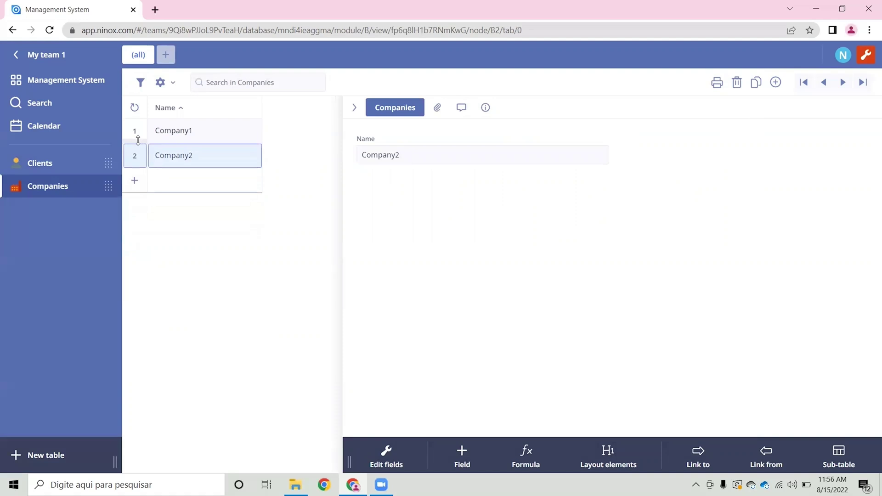
# Add a 'Link to' field in Clients pointing to Companies, and save the change
pyautogui.click(64, 165)
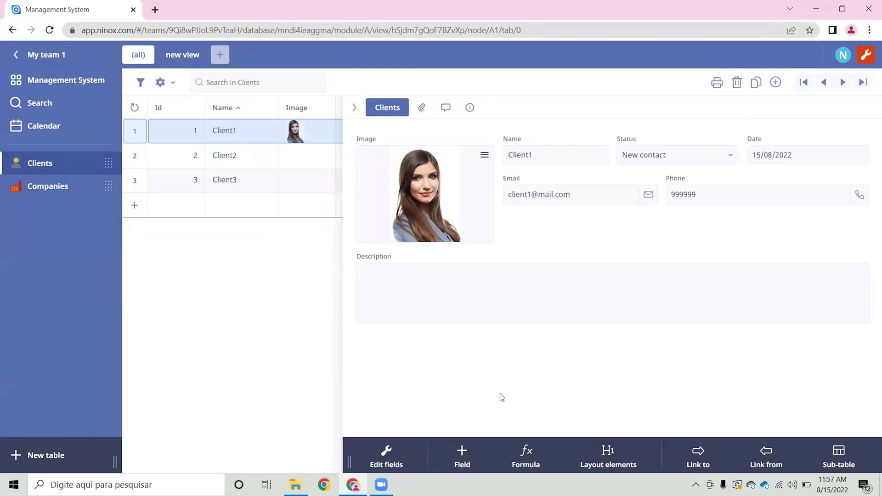
pyautogui.click(699, 464)
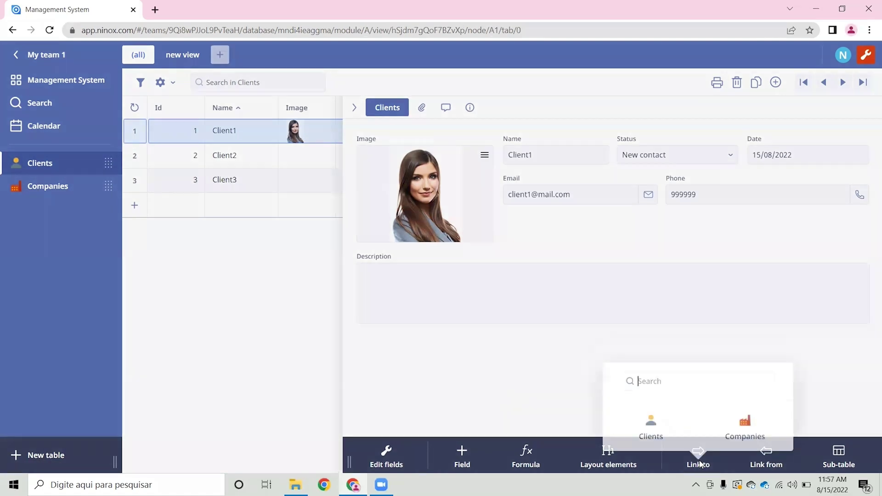
pyautogui.click(754, 430)
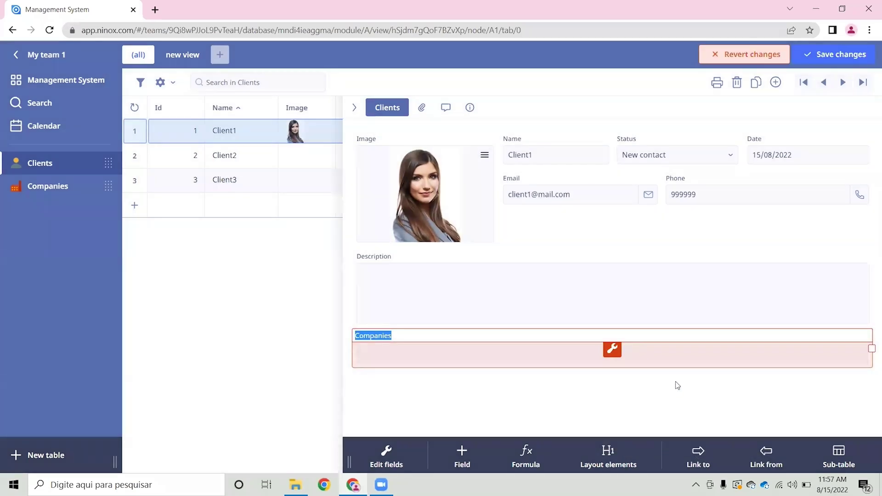
pyautogui.click(676, 385)
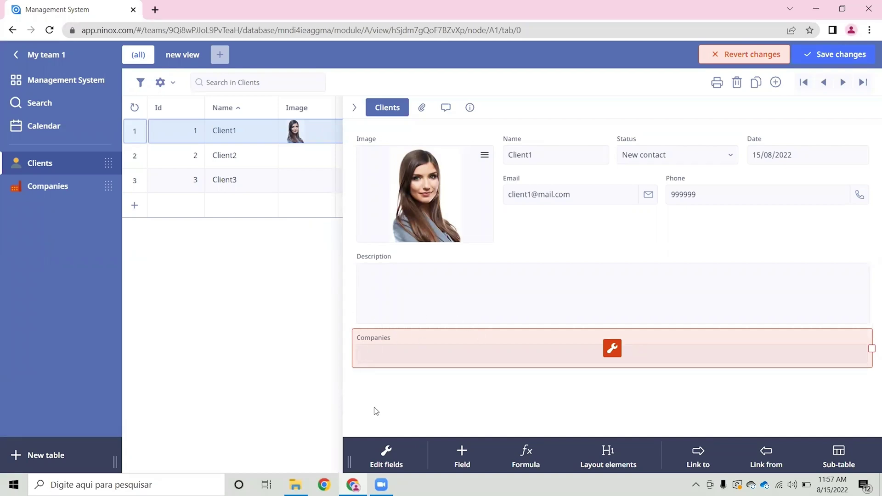
pyautogui.click(843, 57)
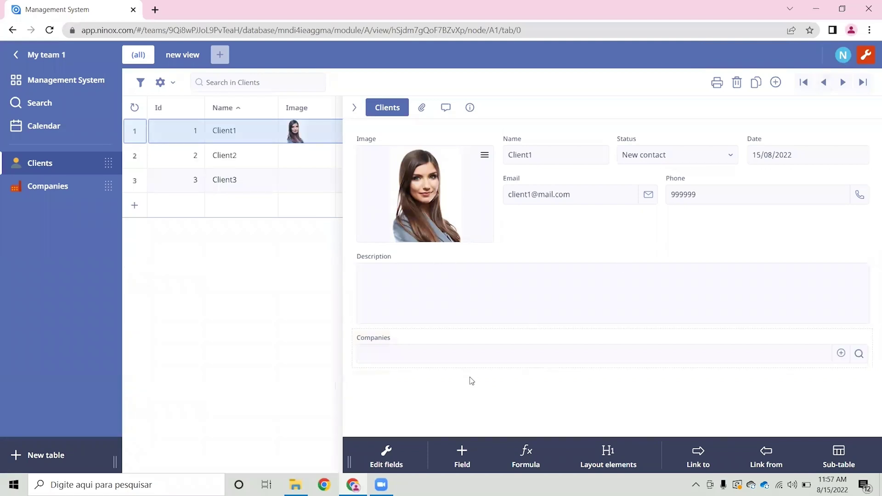
# Rename the link field to Company, narrow it, move it under Email, and save
pyautogui.doubleClick(369, 338)
pyautogui.press('End')
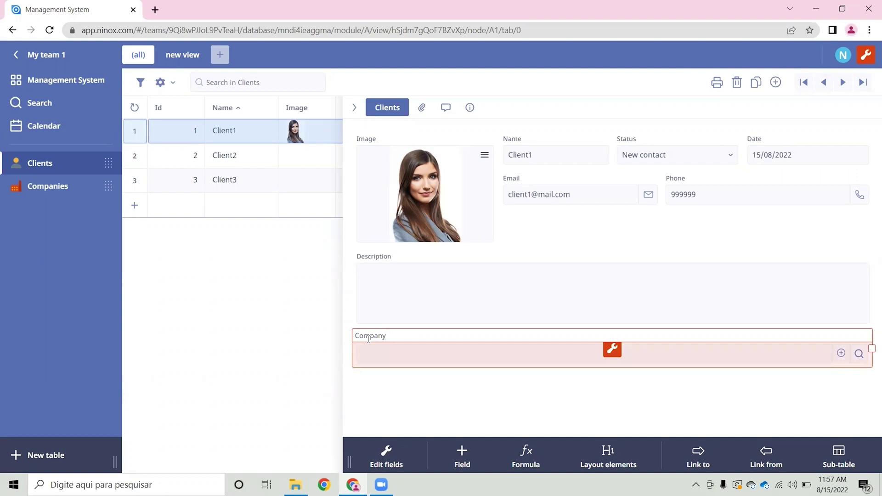
pyautogui.click(747, 416)
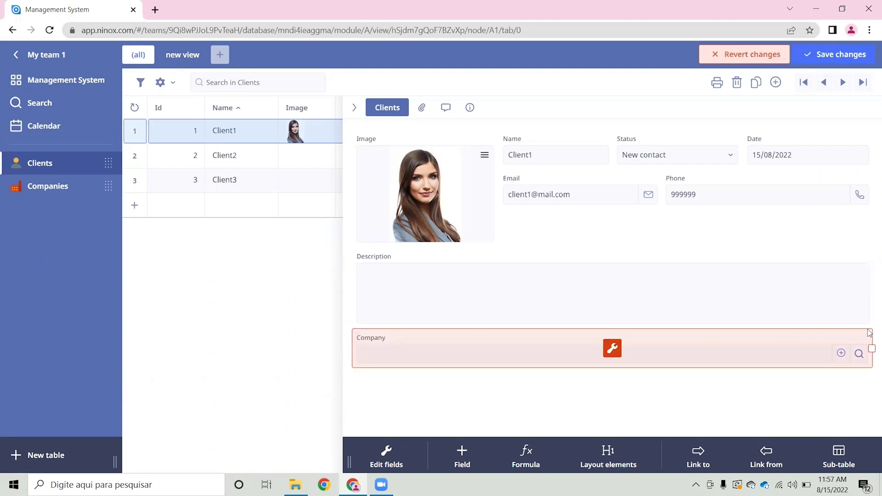
pyautogui.moveTo(872, 348); pyautogui.dragTo(566, 349)
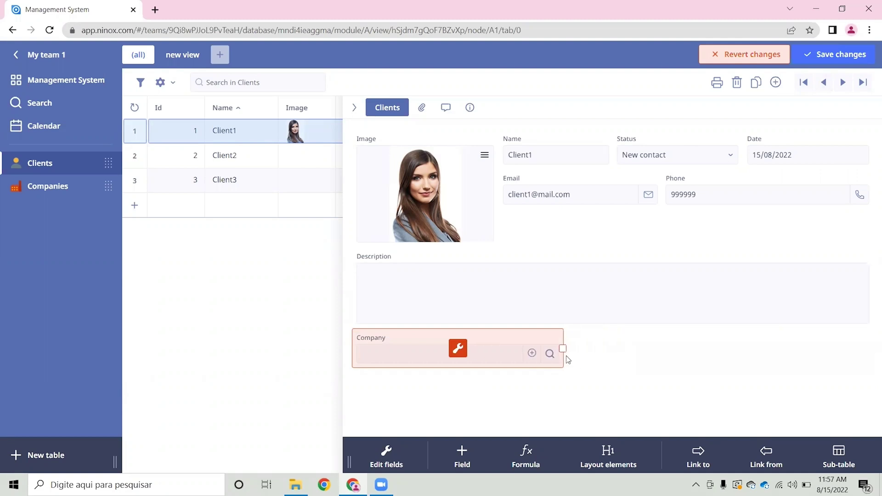
pyautogui.moveTo(516, 336); pyautogui.dragTo(620, 202)
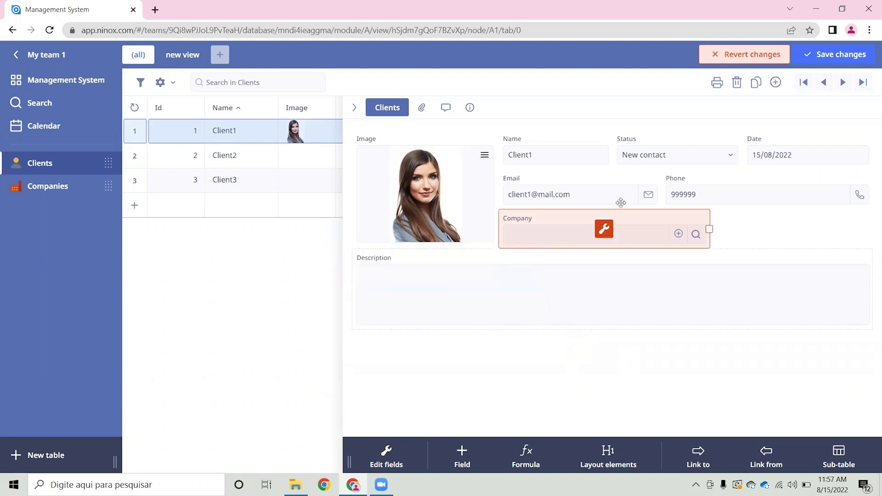
pyautogui.moveTo(705, 228); pyautogui.dragTo(661, 229)
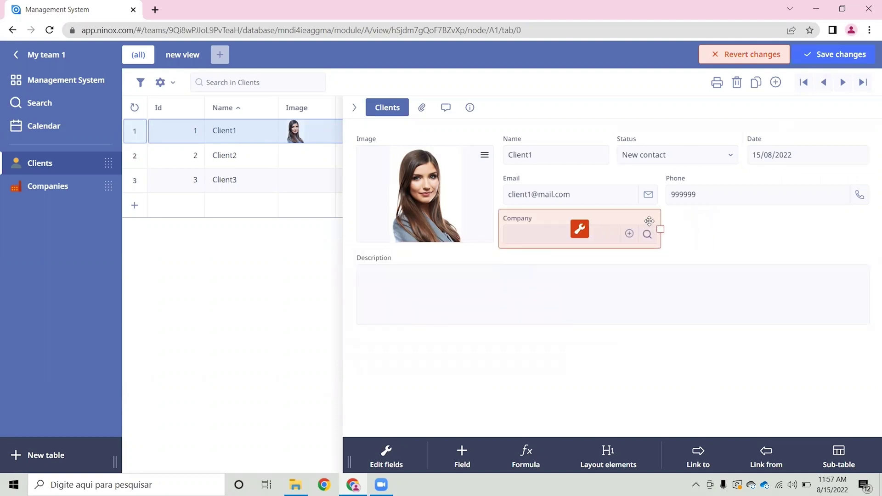
pyautogui.click(849, 56)
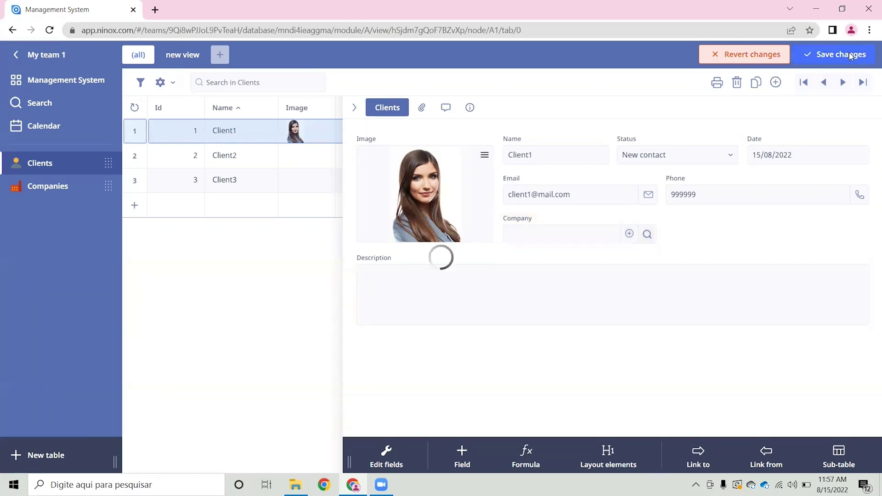
# Link Client1 to Company1, then step through Client2 to Client3
pyautogui.click(600, 241)
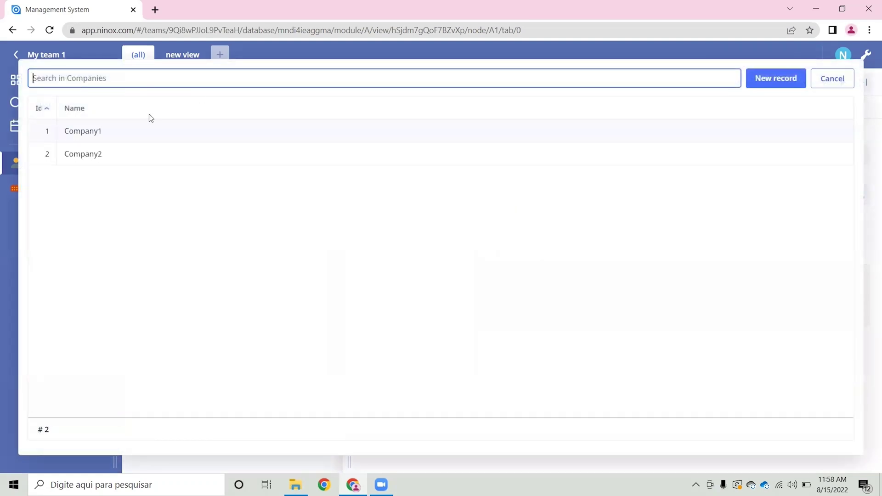
pyautogui.click(95, 133)
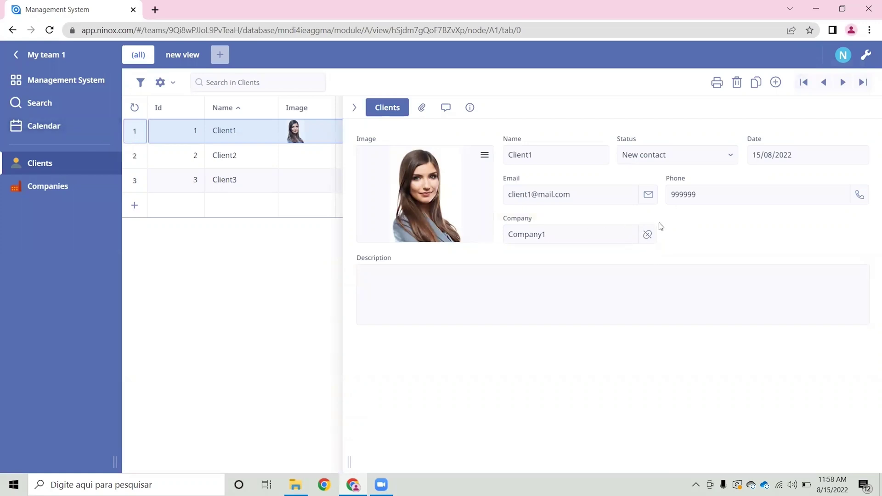
pyautogui.press('Down')
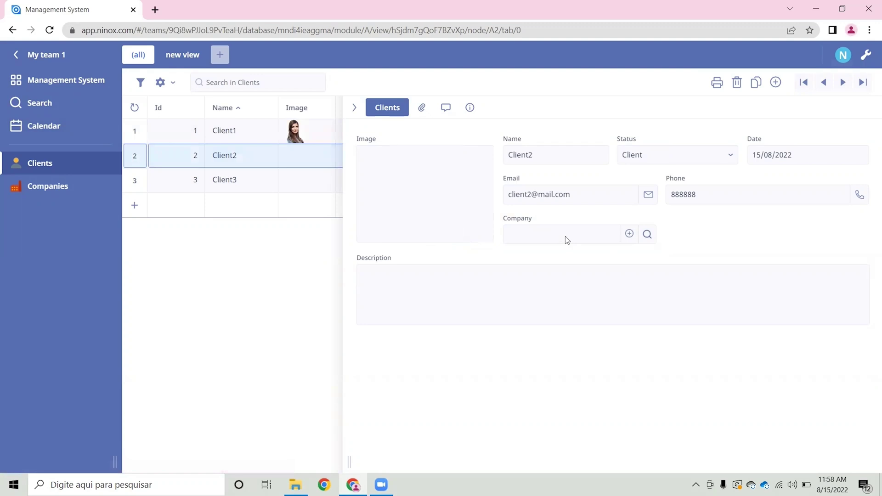
pyautogui.click(566, 237)
pyautogui.press('Escape')
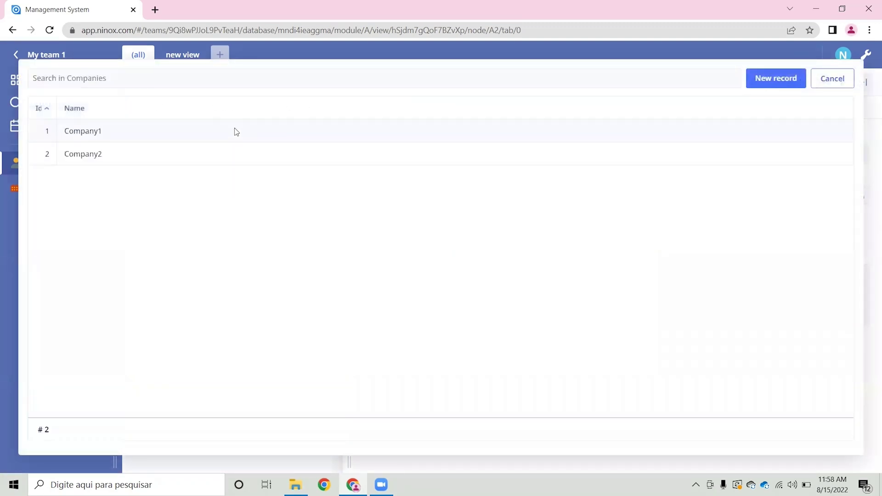
pyautogui.press('Escape')
pyautogui.press('Down')
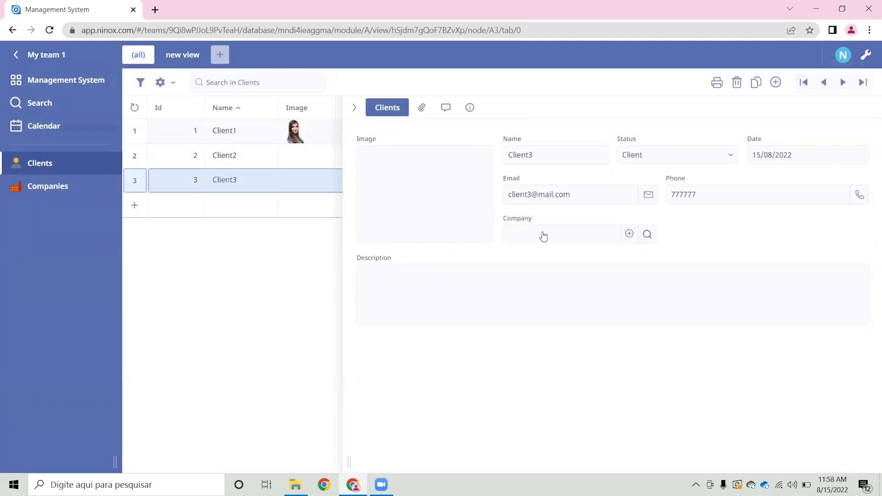
# Link Client3 to Company2 and switch to the Companies table
pyautogui.click(554, 236)
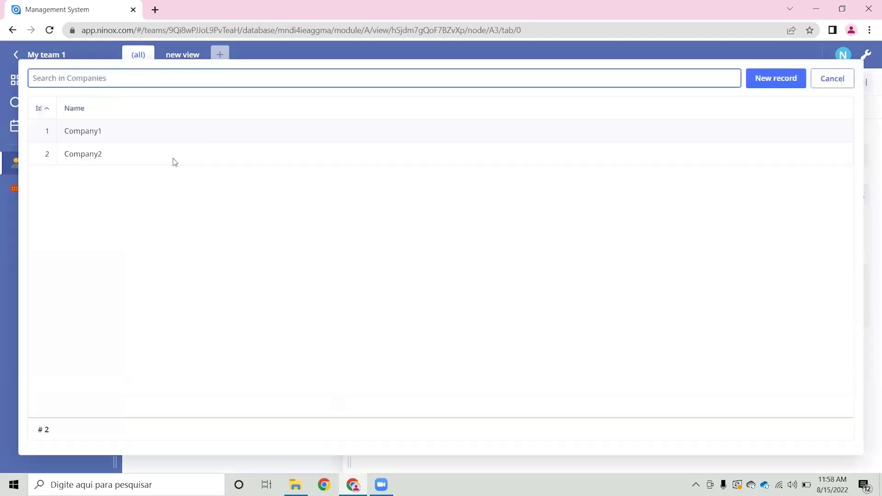
pyautogui.click(175, 160)
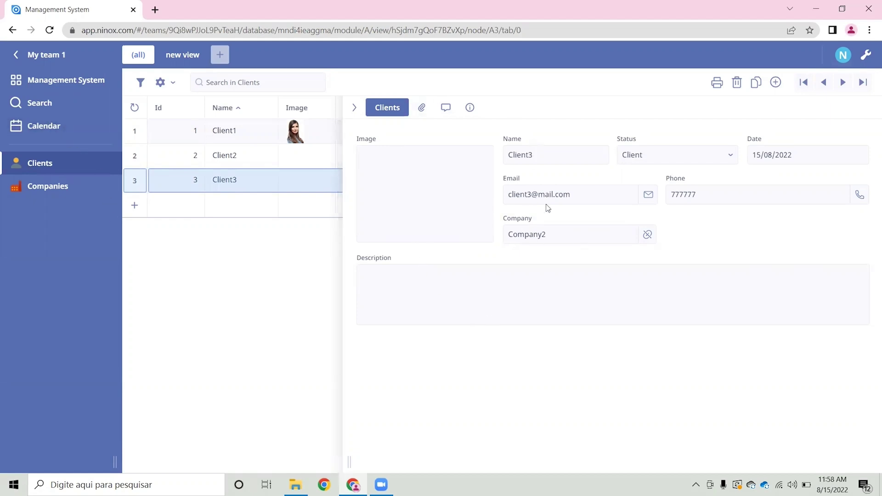
pyautogui.click(69, 186)
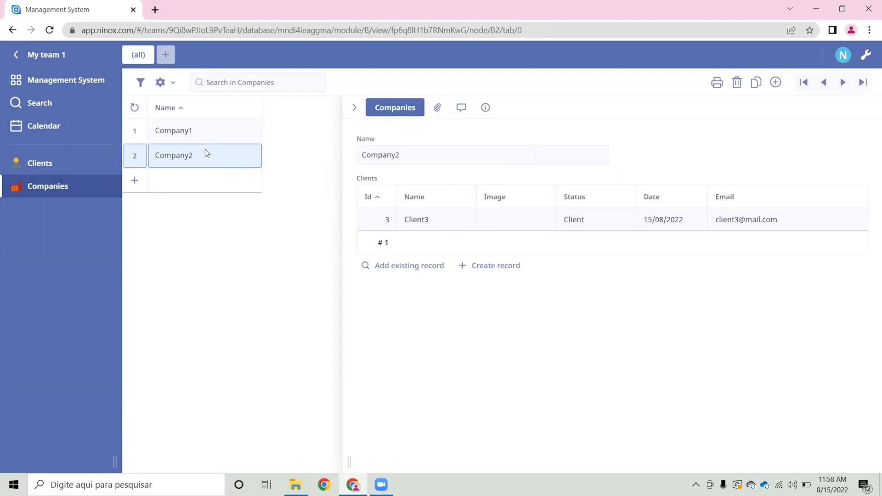
# Check Company1's linked clients via Client1's record, then return to the Clients table
pyautogui.press('Up')
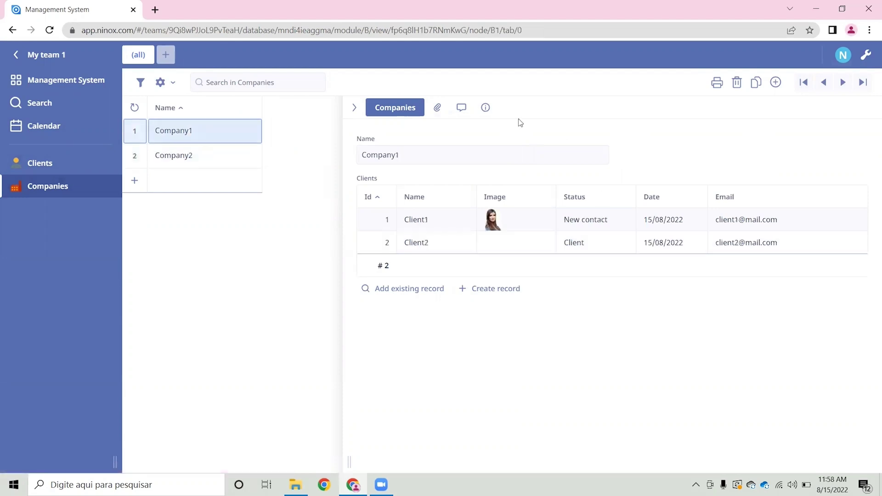
pyautogui.click(427, 222)
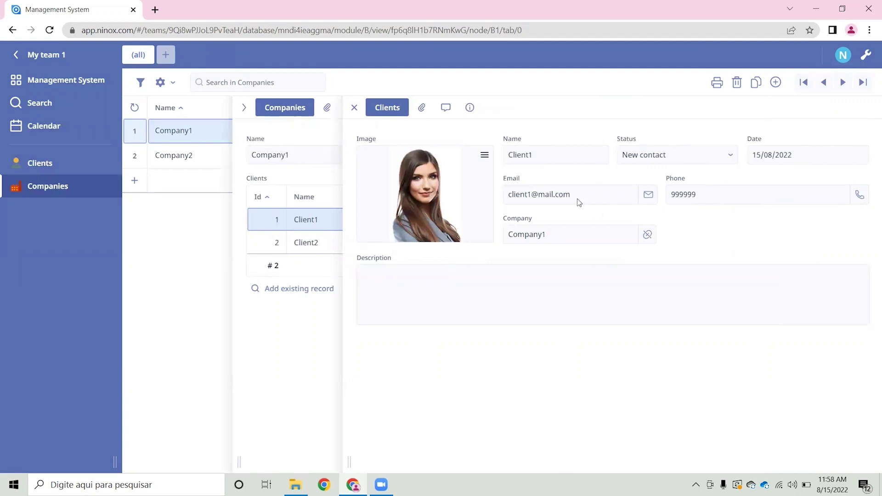
pyautogui.click(354, 108)
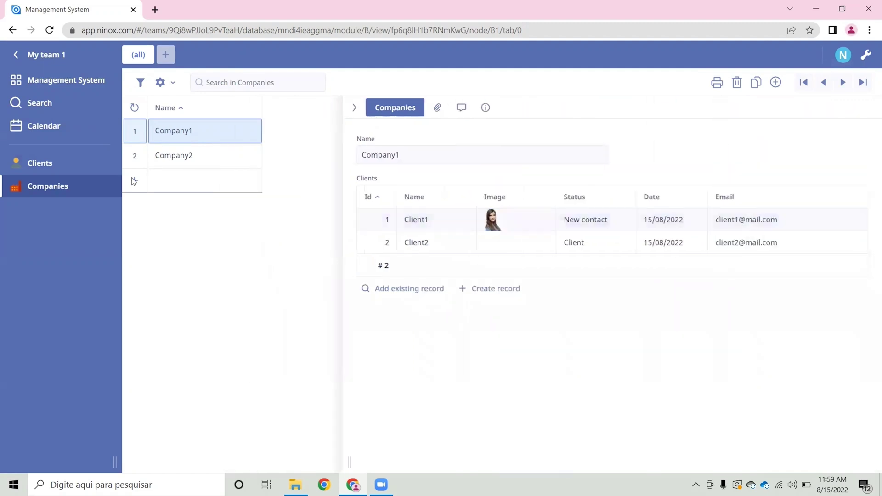
pyautogui.click(55, 164)
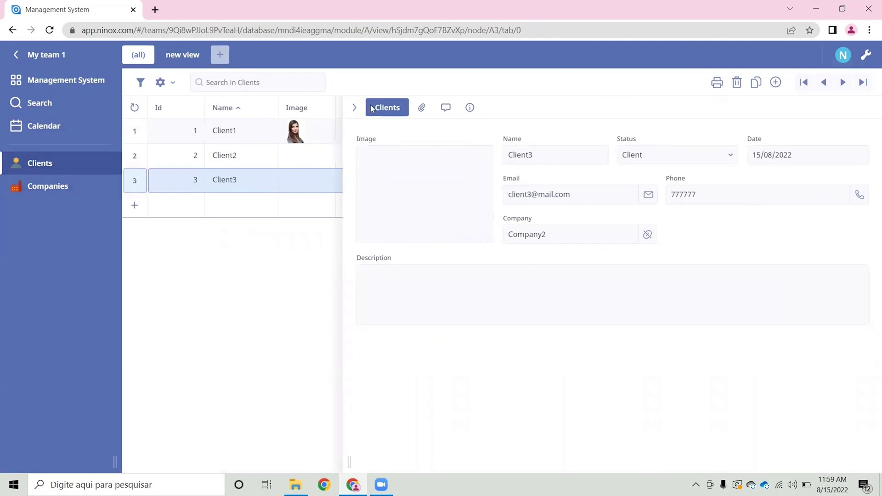
# Add a column showing the linked company's Name and rename it Company
pyautogui.click(355, 108)
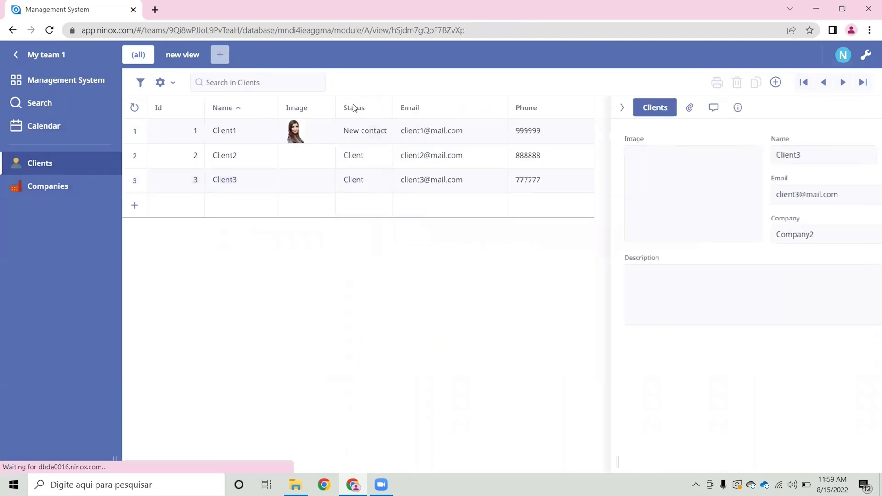
pyautogui.click(260, 111)
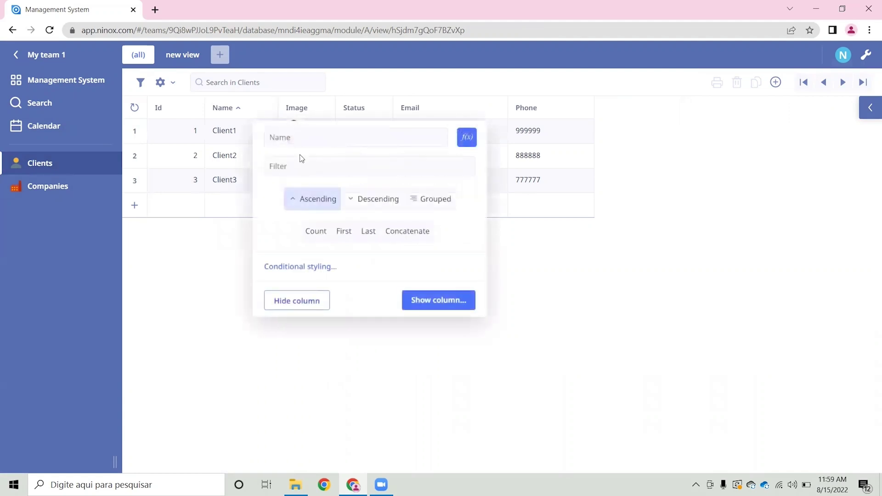
pyautogui.click(439, 301)
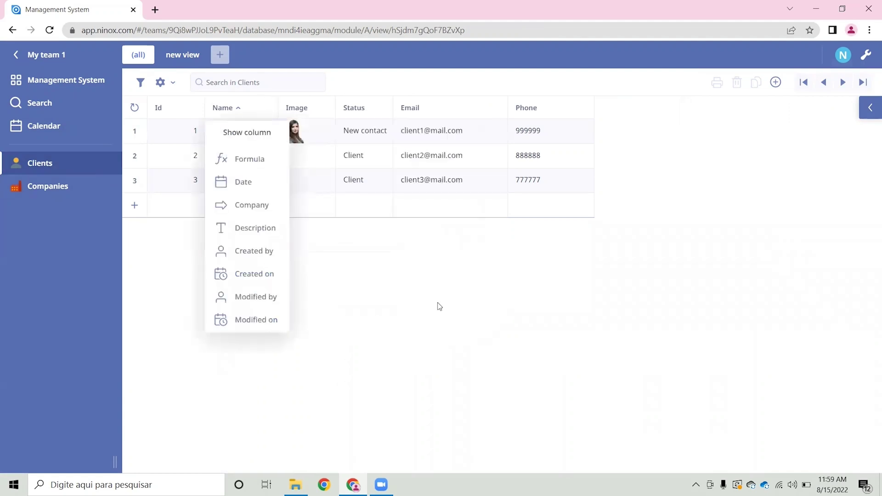
pyautogui.click(257, 208)
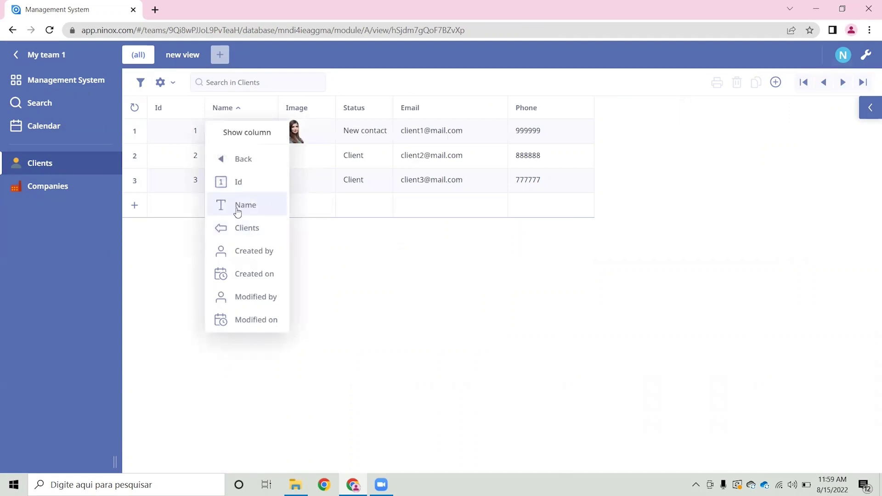
pyautogui.click(252, 211)
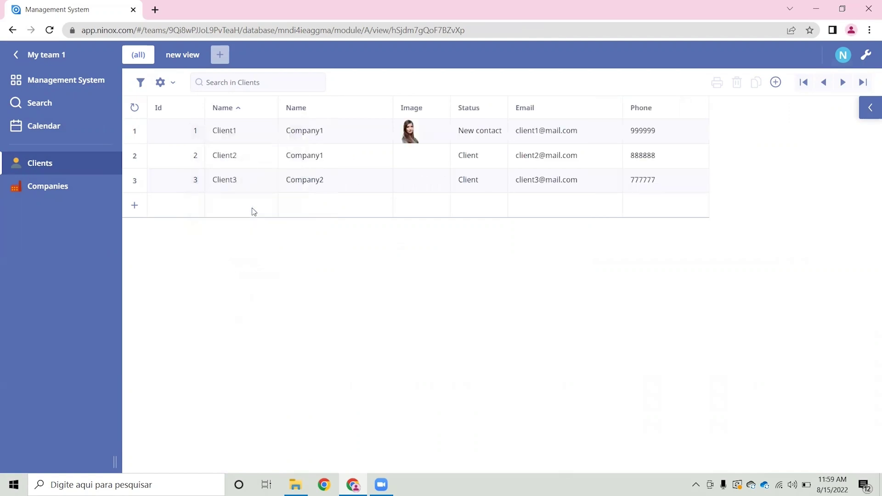
pyautogui.click(300, 111)
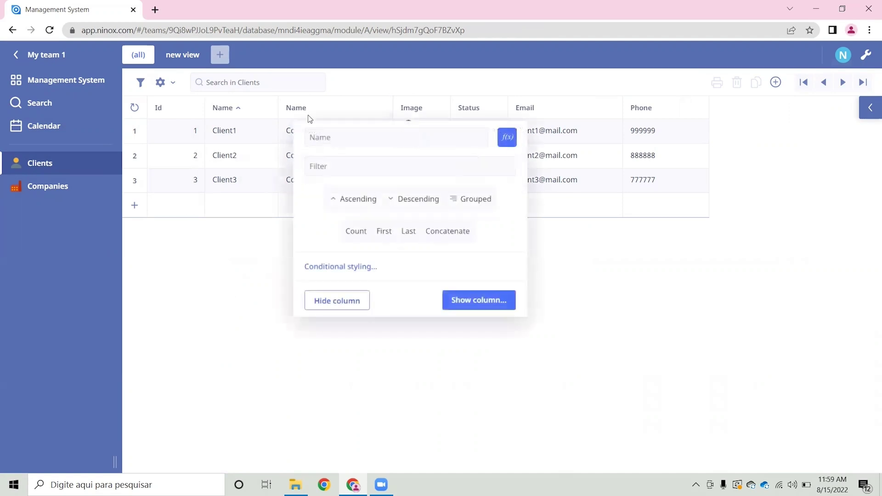
pyautogui.click(338, 141)
pyautogui.write('Company')
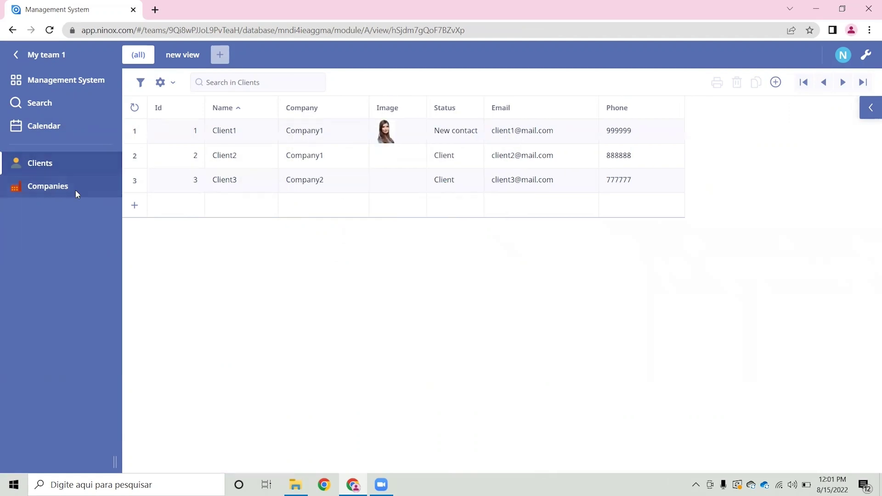
# In Companies, add a Count(Id) of Clients column named '# of Clients'
pyautogui.click(78, 186)
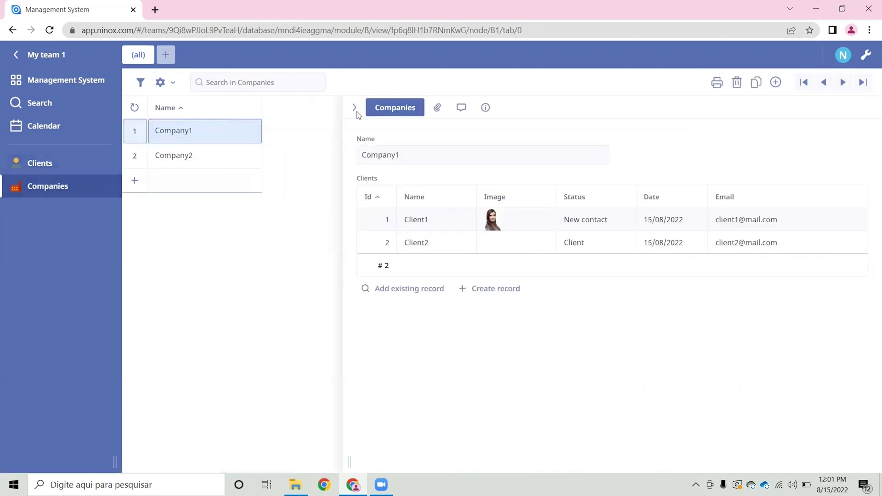
pyautogui.click(356, 108)
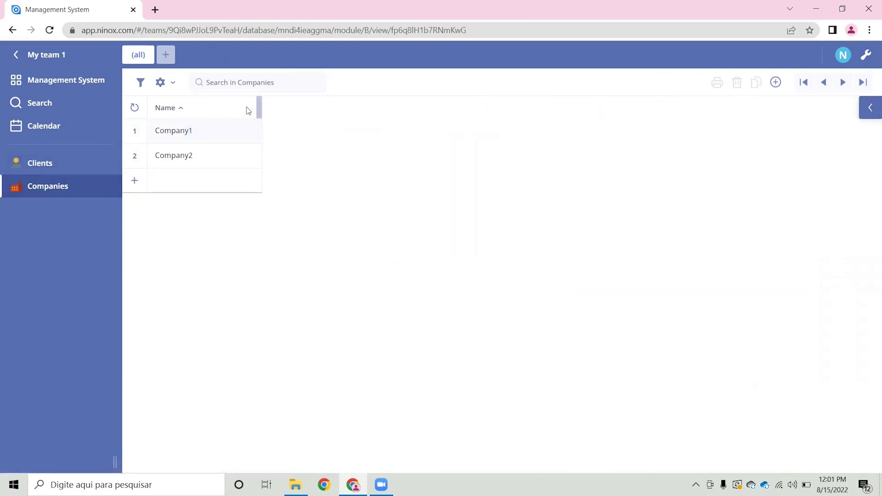
pyautogui.click(866, 54)
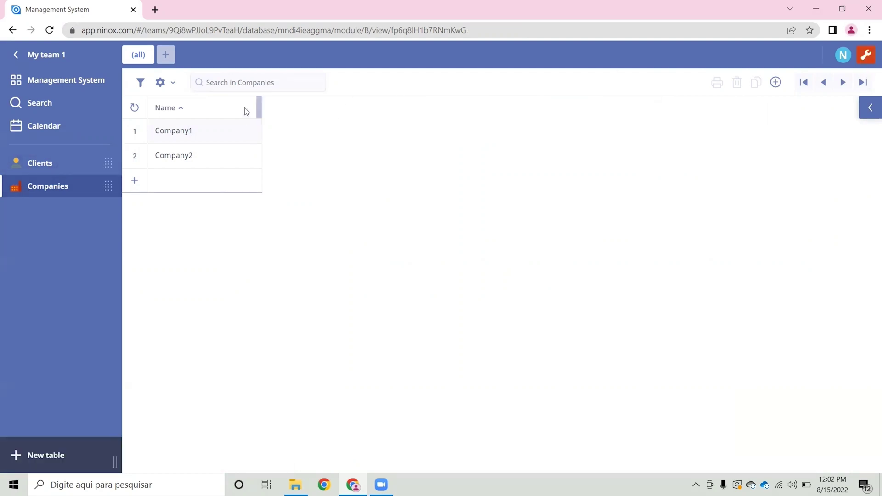
pyautogui.click(246, 111)
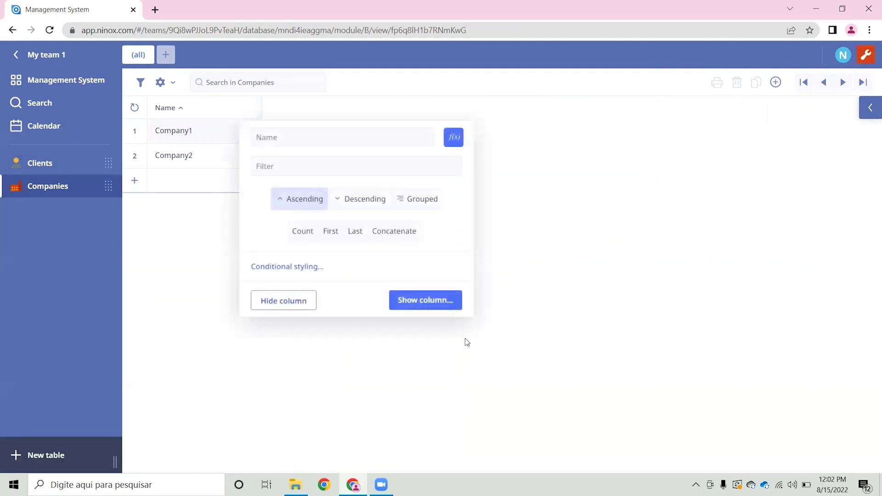
pyautogui.click(433, 301)
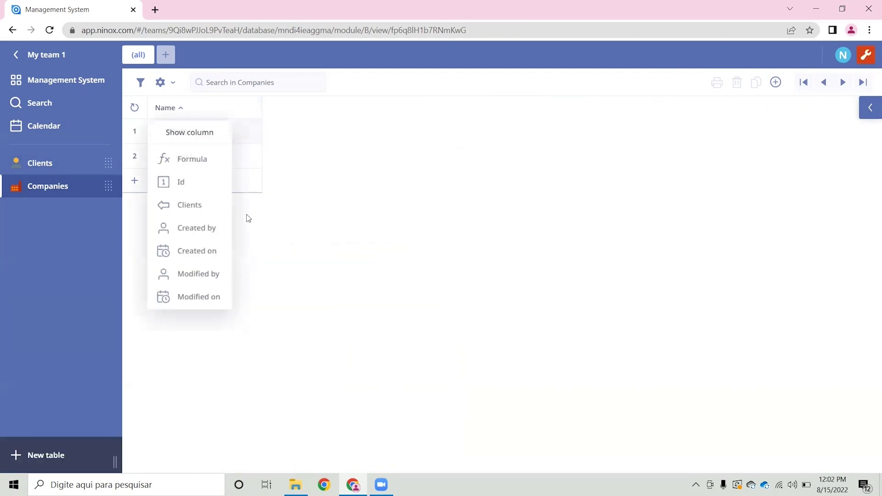
pyautogui.click(205, 209)
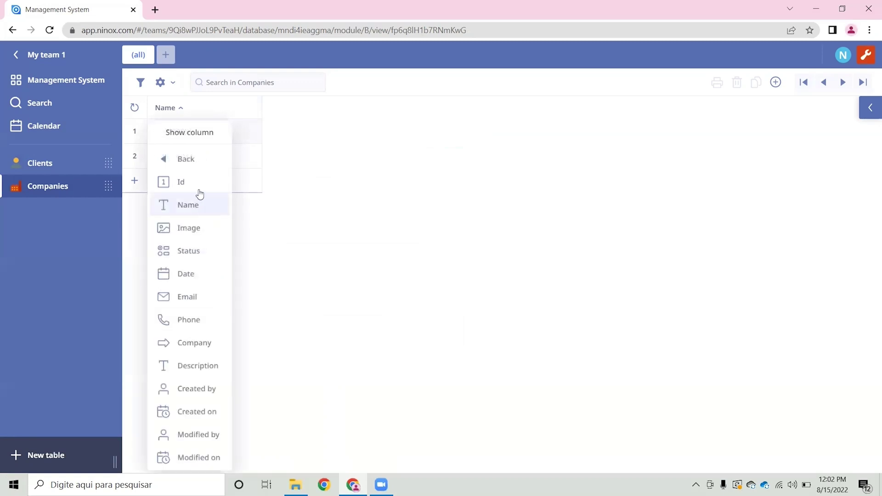
pyautogui.click(198, 191)
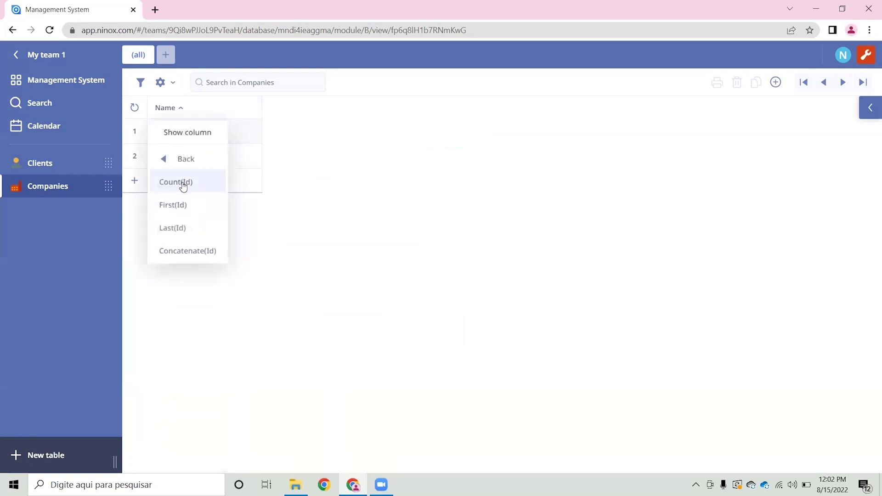
pyautogui.click(185, 188)
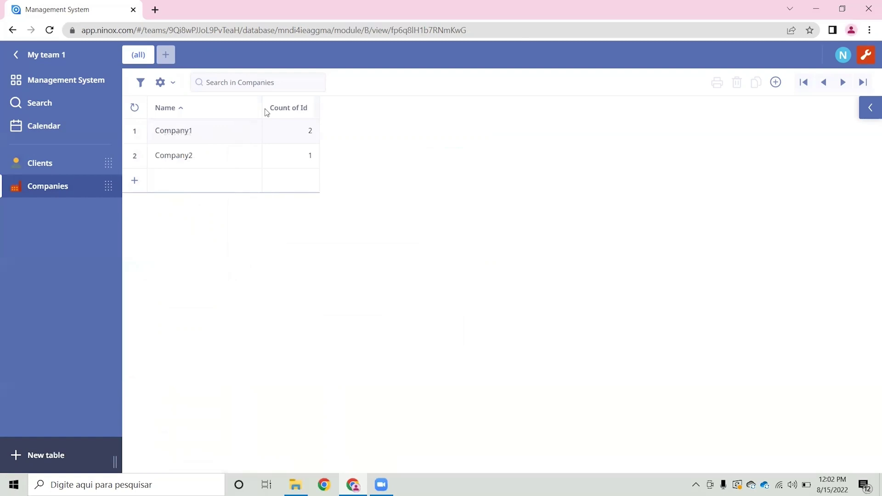
pyautogui.click(306, 129)
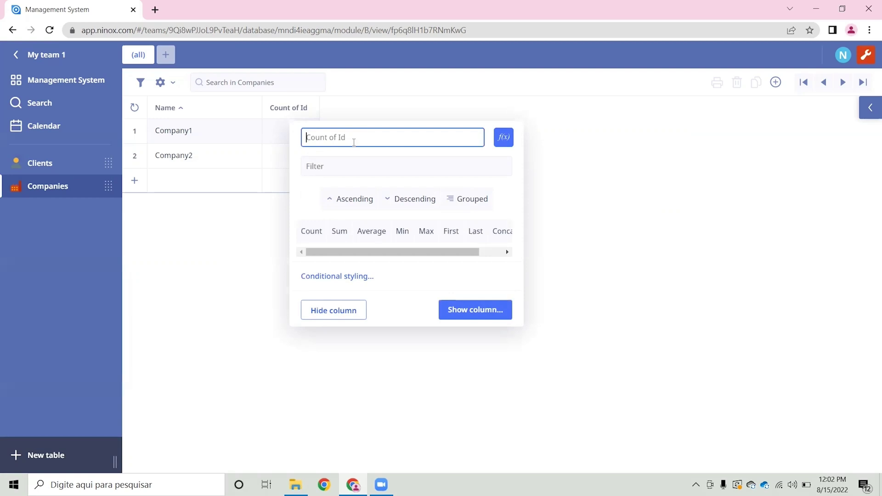
pyautogui.write('# of Clients')
pyautogui.press('Return')
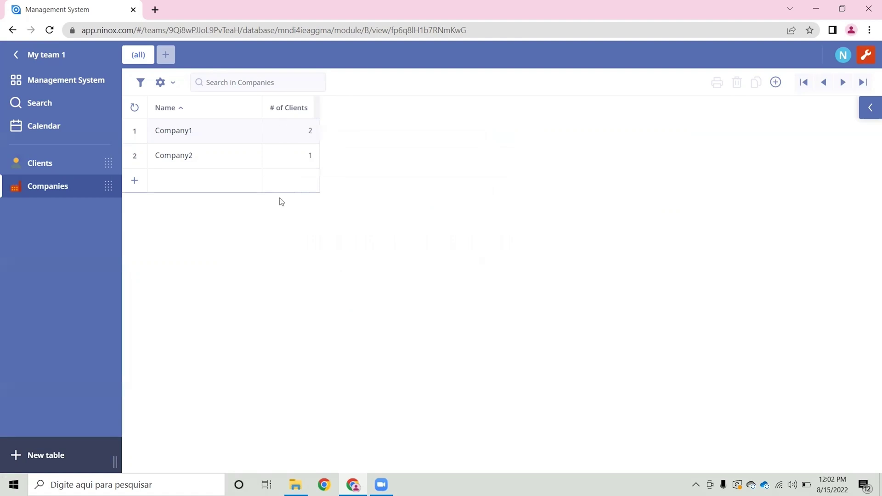
# Review the Company1 and Company2 records, then view the Clients–Companies data model
pyautogui.click(294, 131)
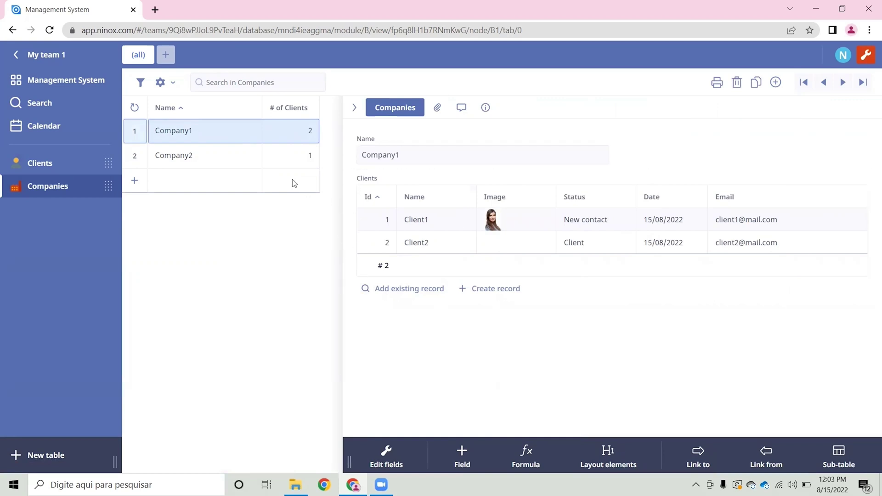
pyautogui.click(288, 164)
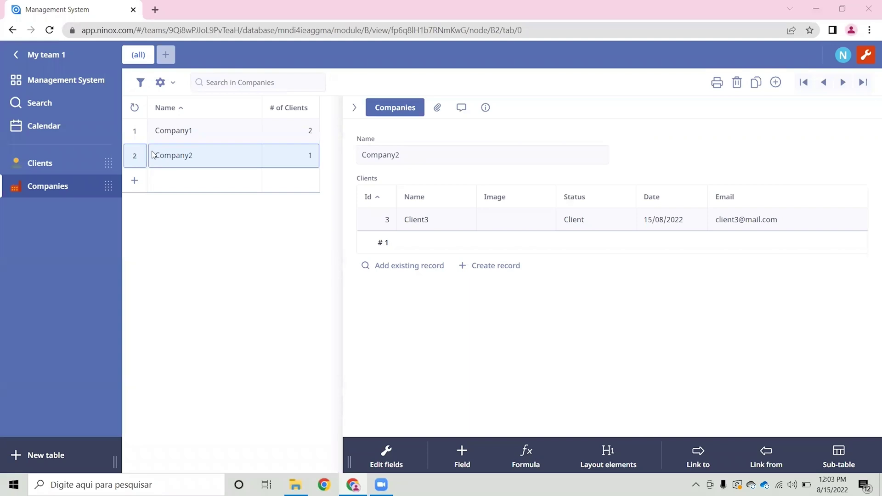
pyautogui.click(99, 84)
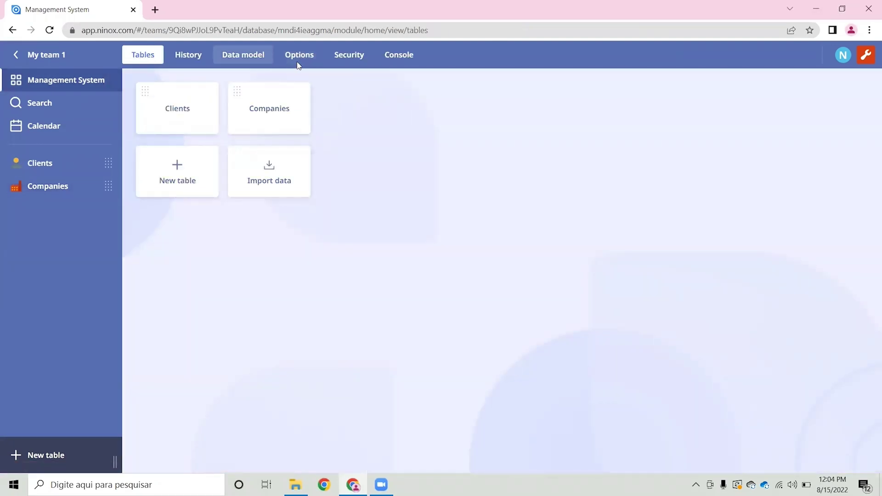
pyautogui.click(243, 54)
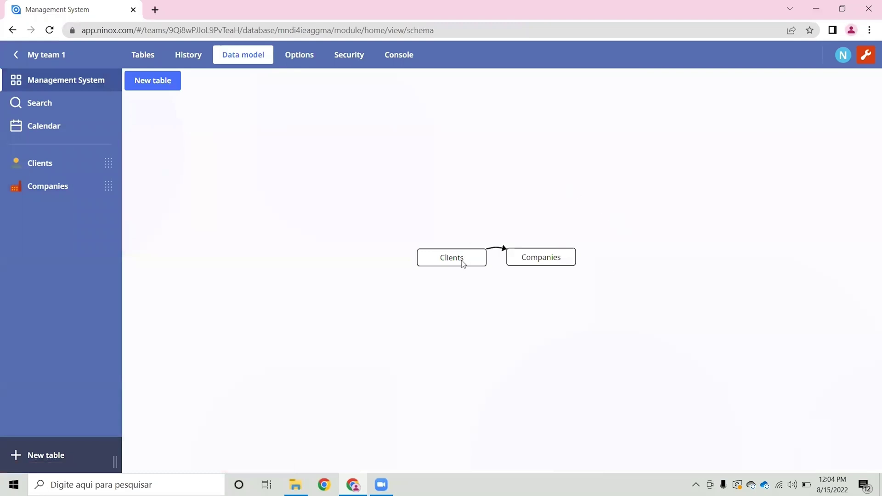